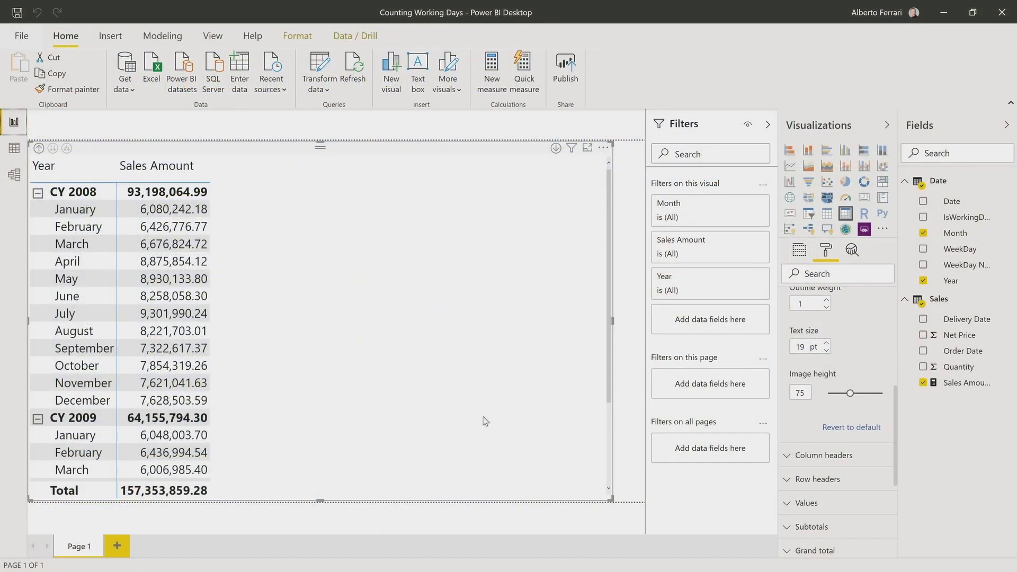
Switch to Data view and display the Sales table's rows.
left_click(10, 153)
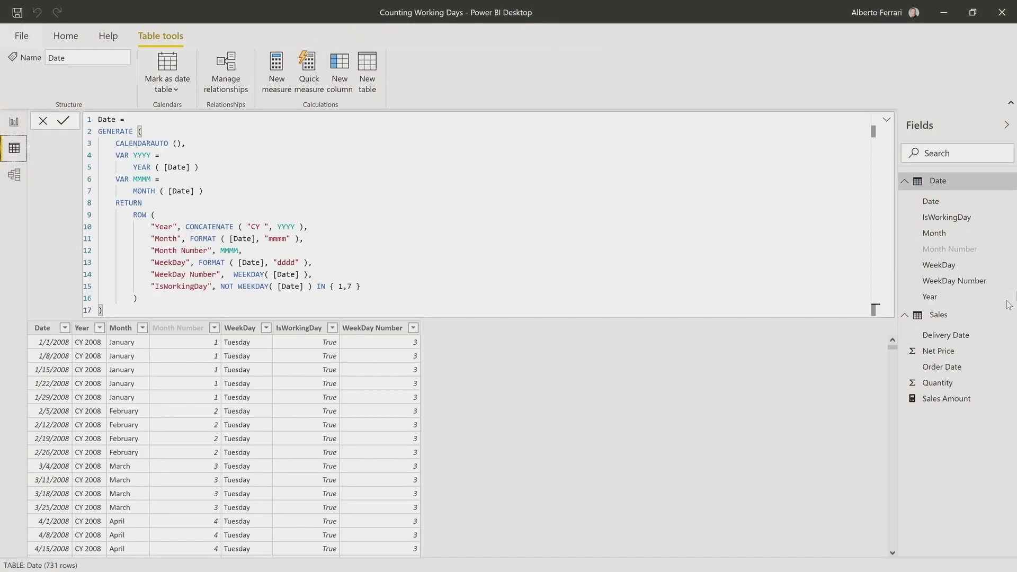
left_click(973, 318)
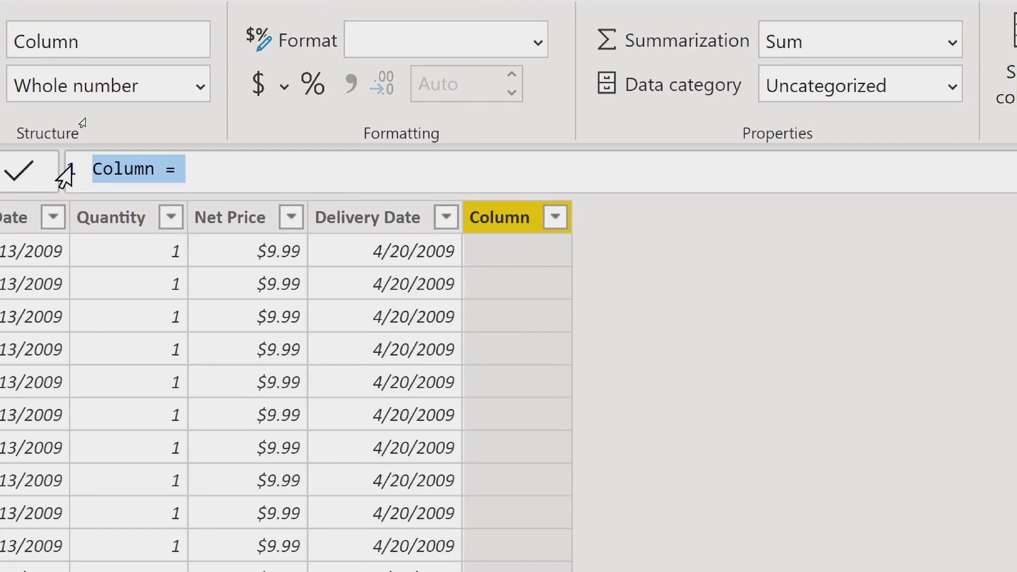
Define the Delivery Days column as INT( Sales[Delivery Date] - Sales[Order Date] ).
type("Delivery D")
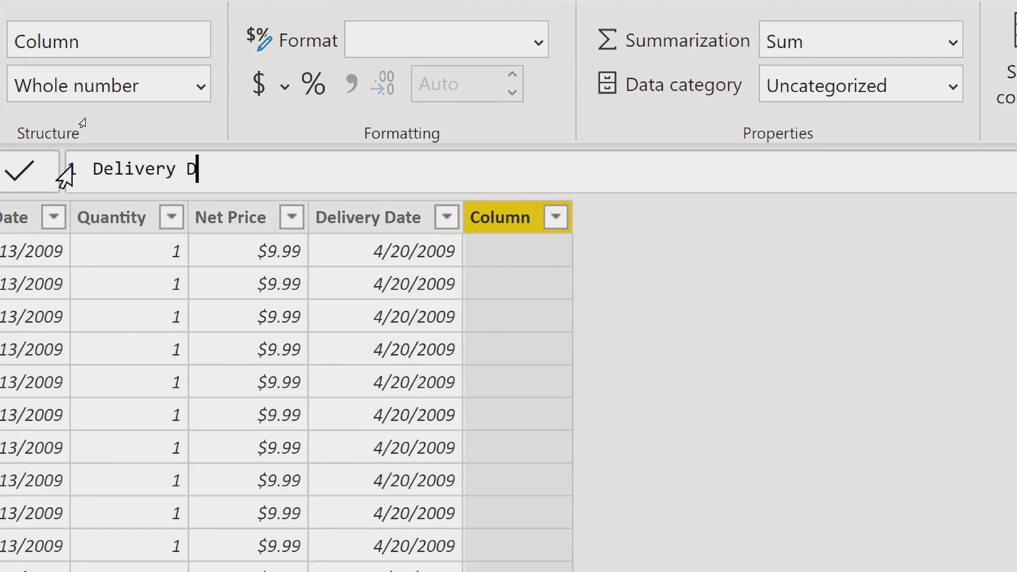
type("ays = Deku")
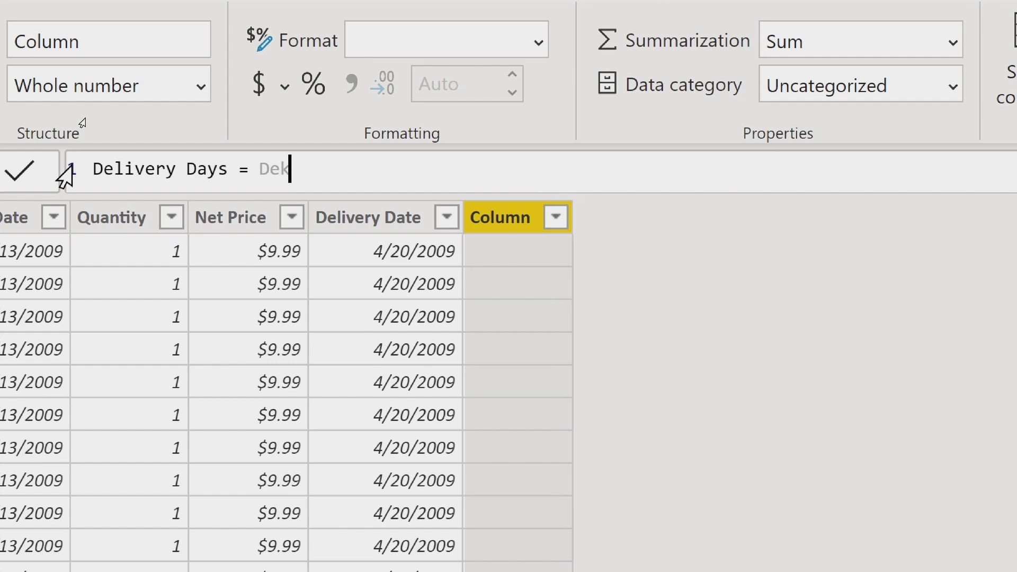
key("Tab")
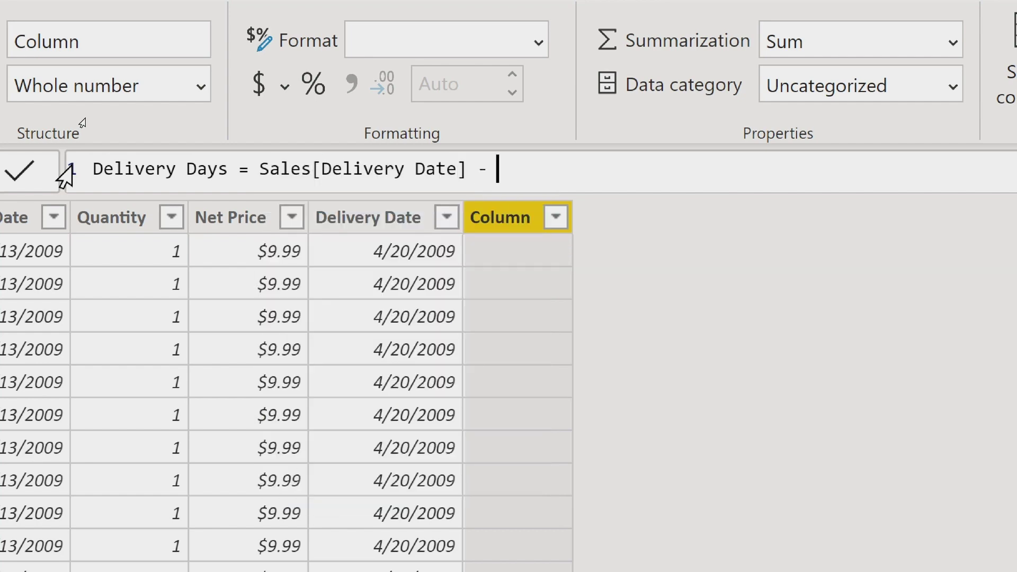
type("- Sales[Ord")
key("Tab")
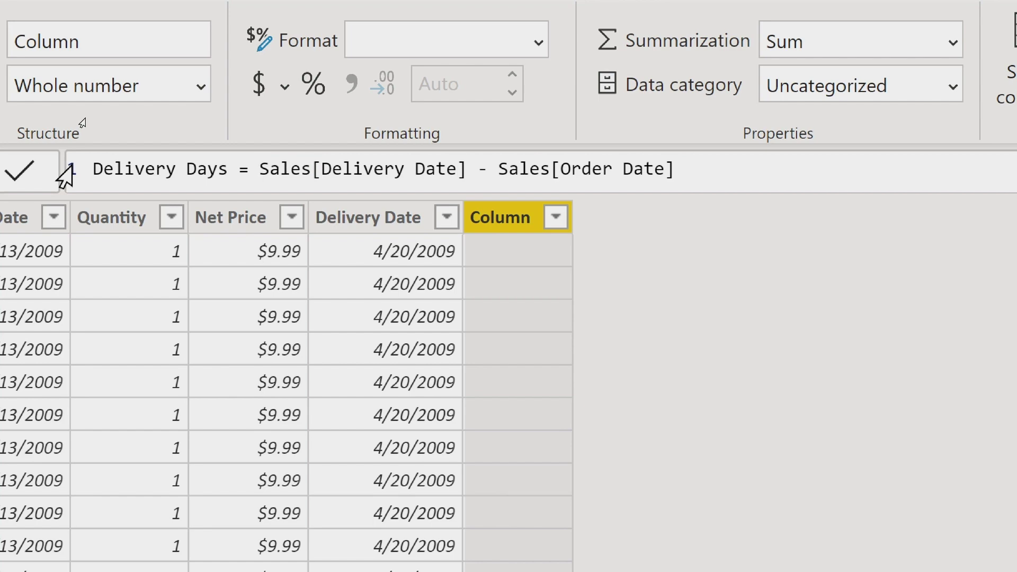
type("INT (")
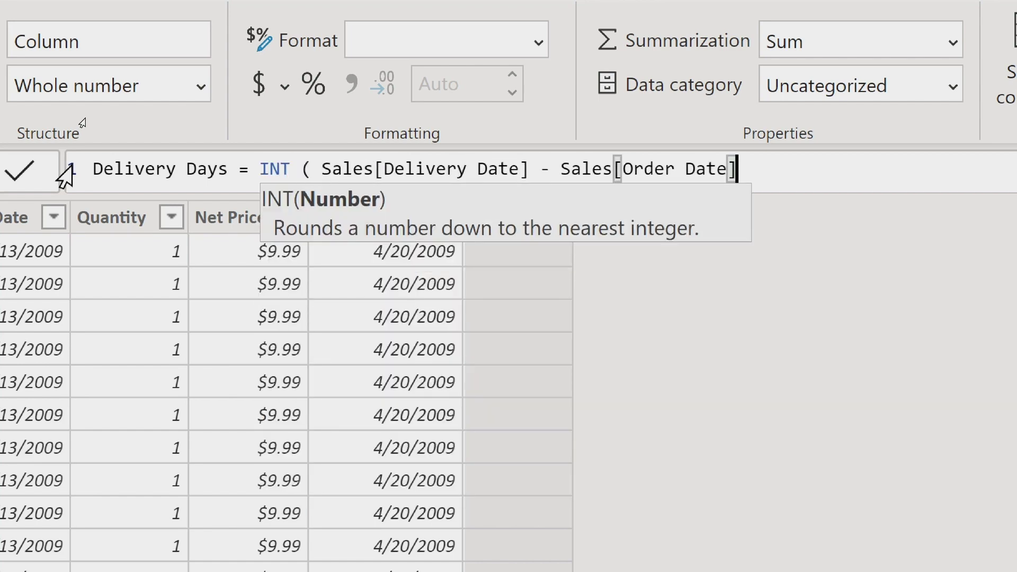
key("End")
type(")")
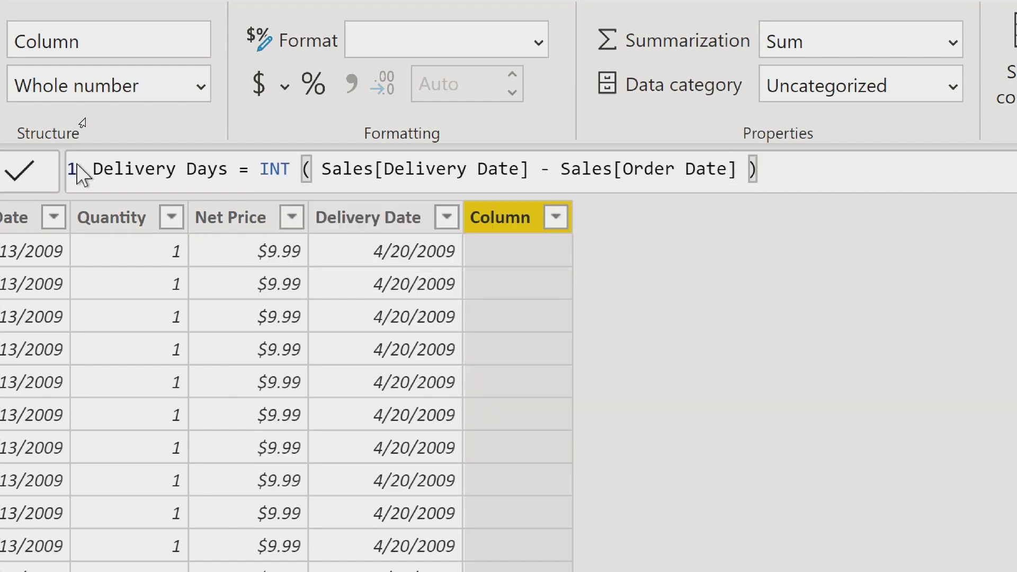
key("Return")
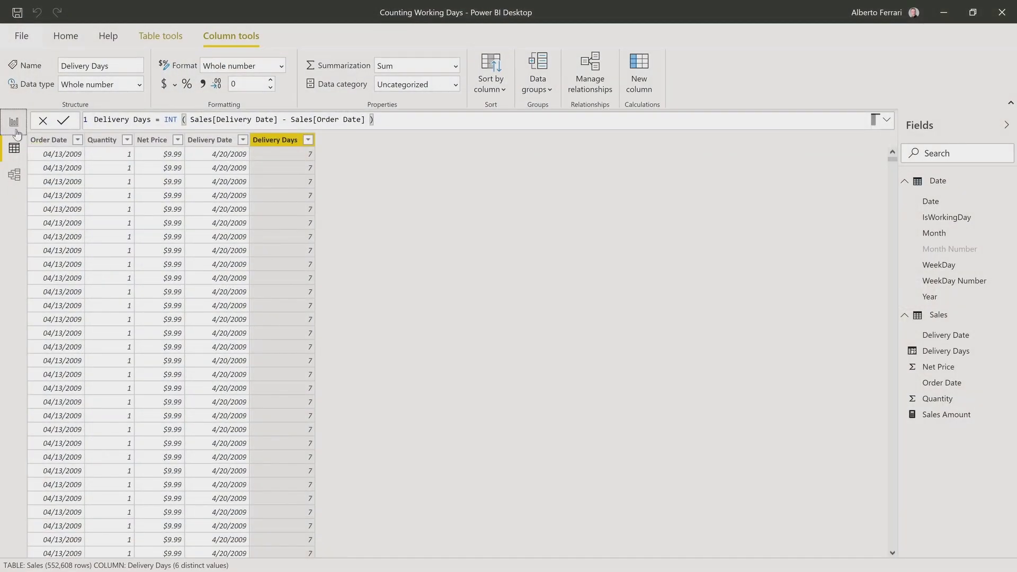
From Report view, create the Sales measure Avg Delivery Days = AVERAGE( Sales[Delivery Days] ).
left_click(14, 124)
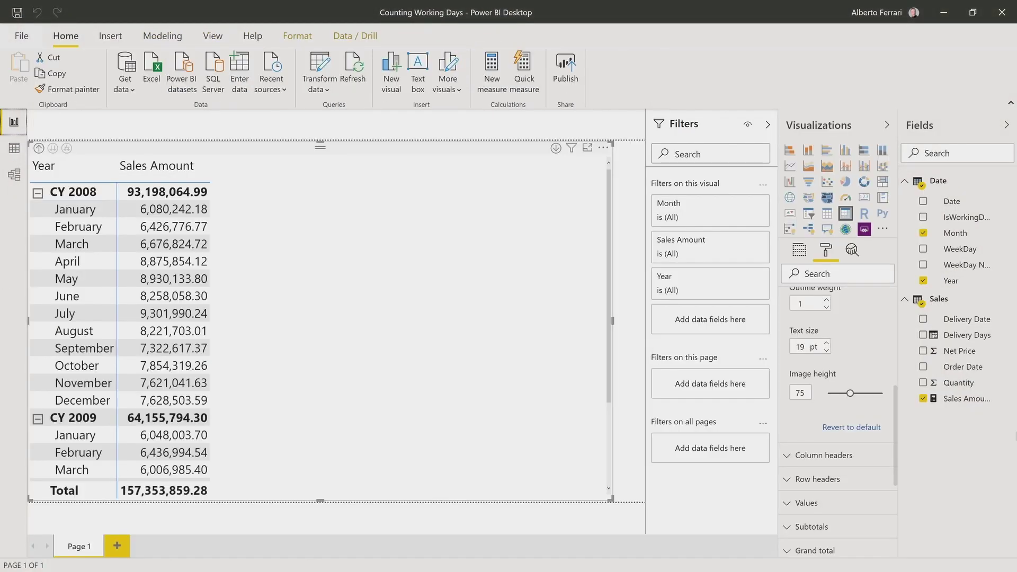
right_click(954, 307)
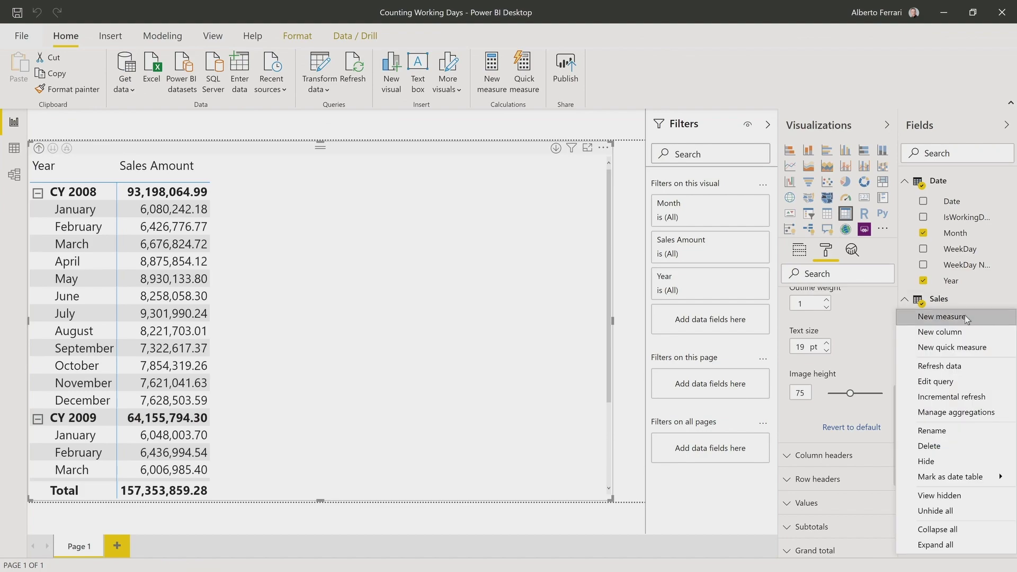
left_click(964, 318)
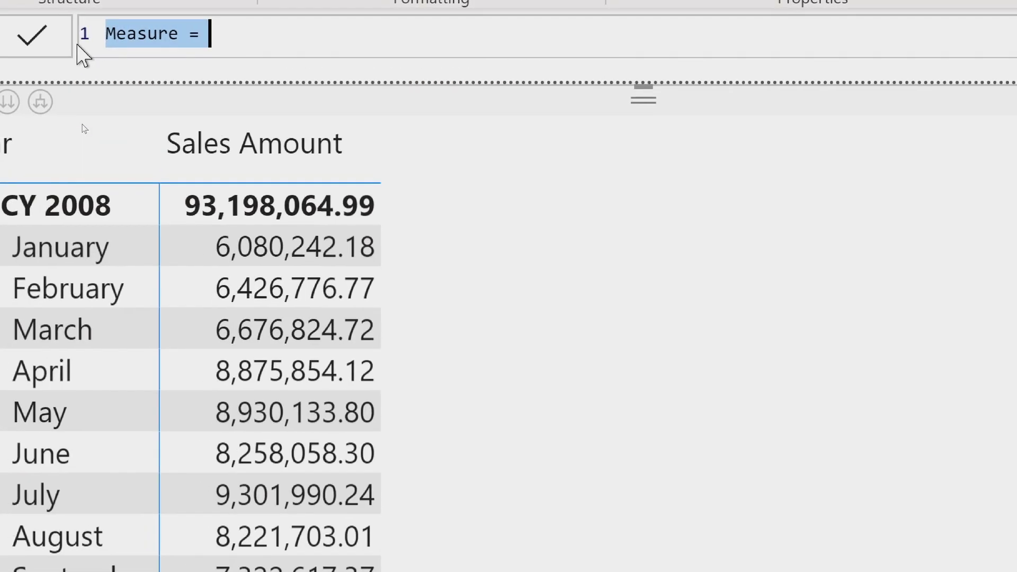
type("Avg")
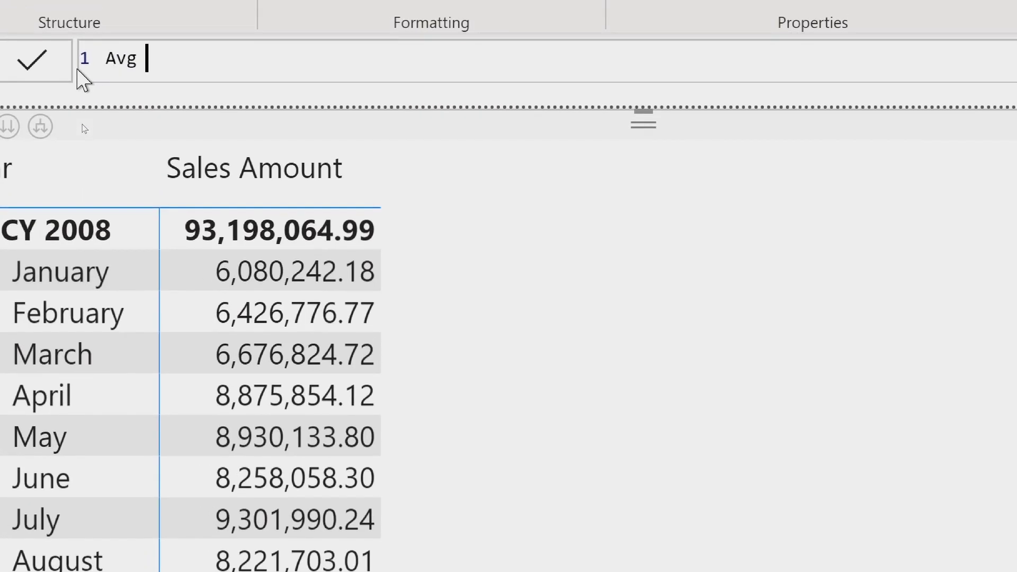
type(" Delivery Days = ")
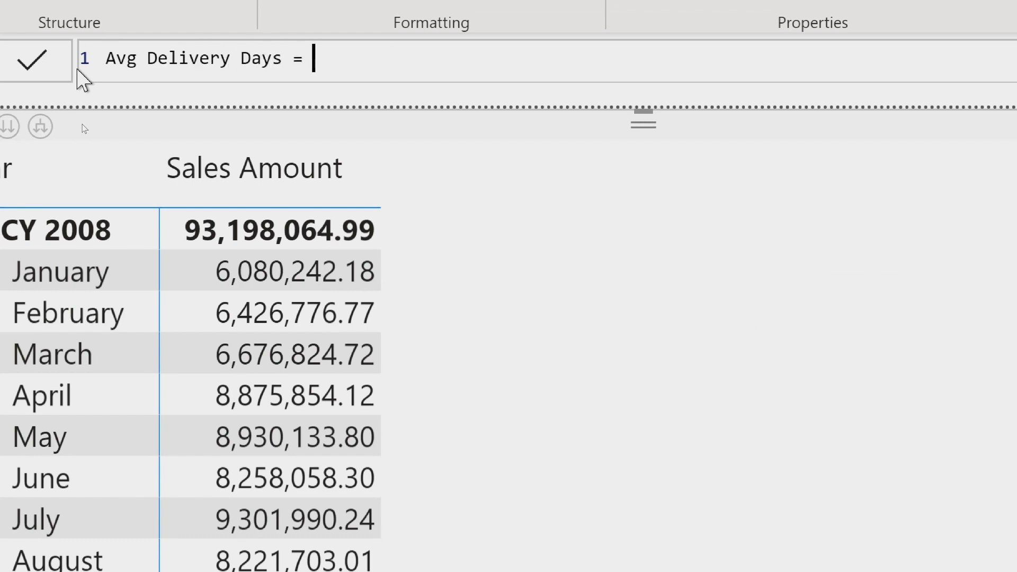
type("AVE")
key("Tab")
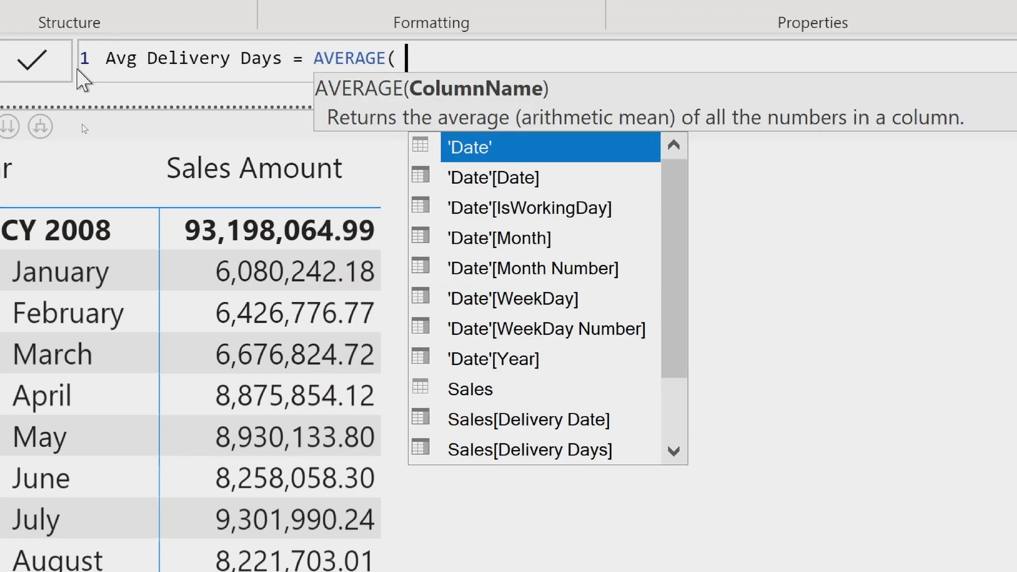
type("Deli")
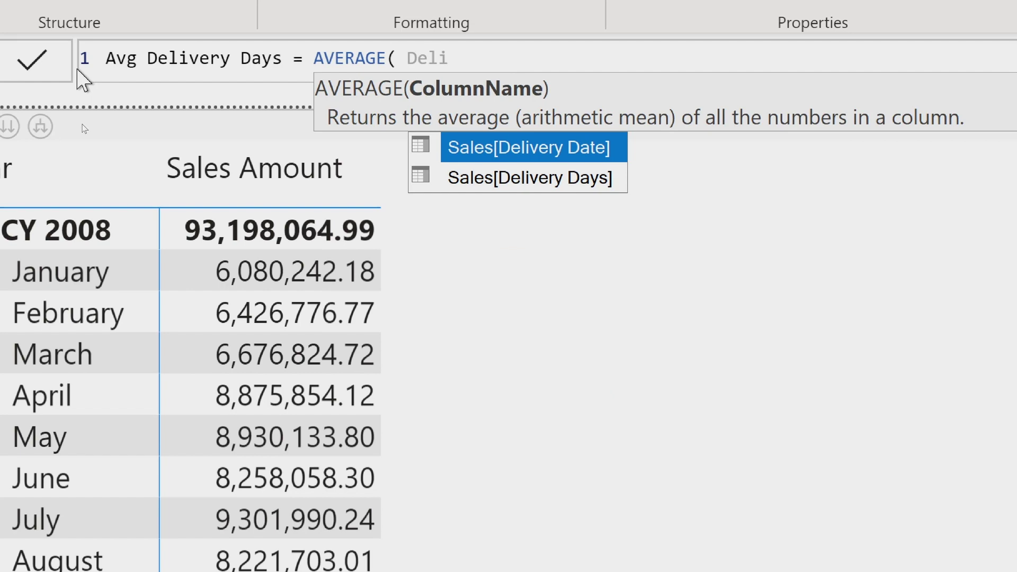
key("Down")
key("Tab")
type(")")
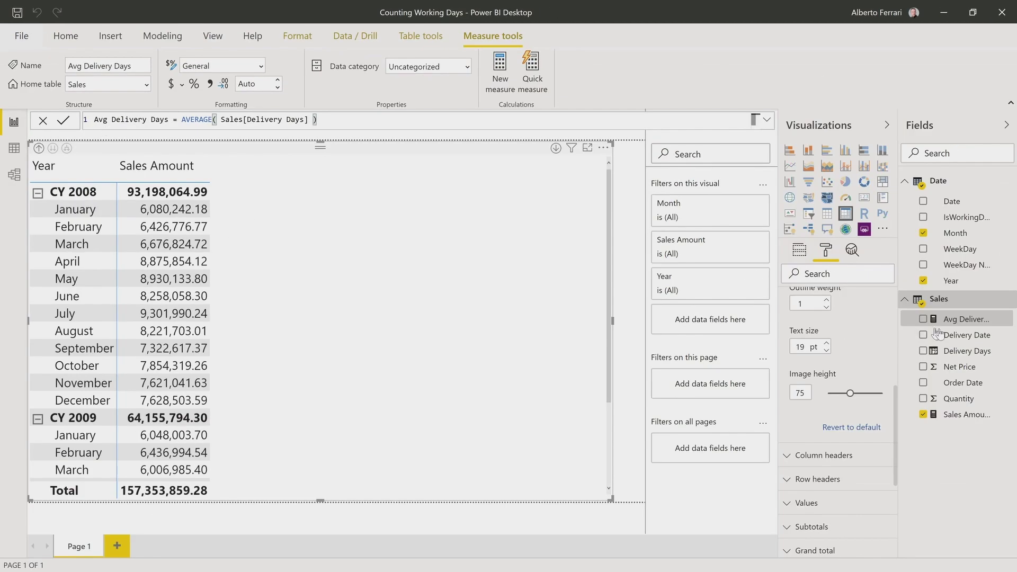
Add Avg Delivery Days to the matrix, showing 8.50 (CY 2008), 8.00 (CY 2009), 8.26 overall.
left_click_drag(948, 322, 337, 291)
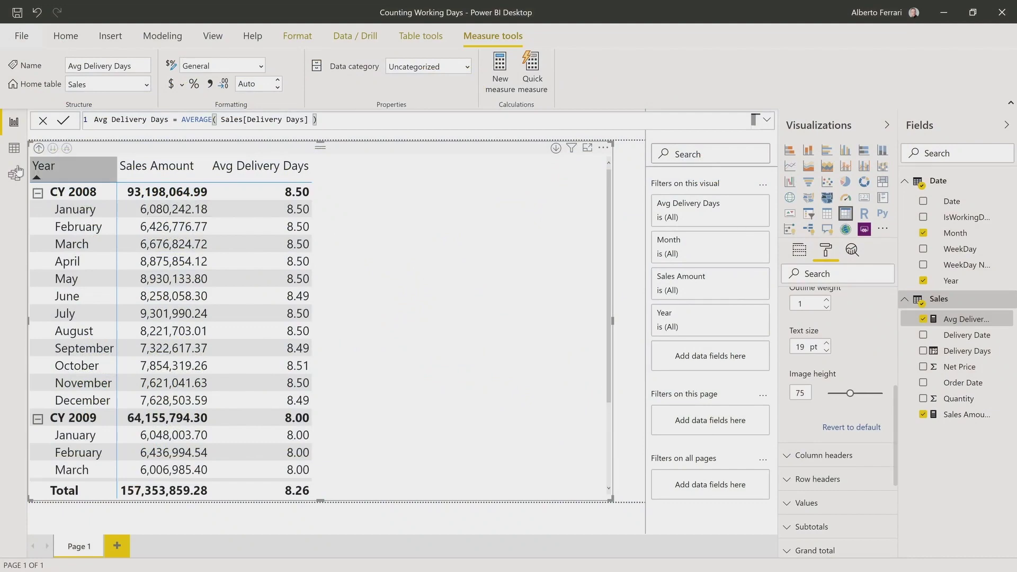
Return to Data view and reopen the Sales table, now showing Delivery Days values of 7.
left_click(8, 149)
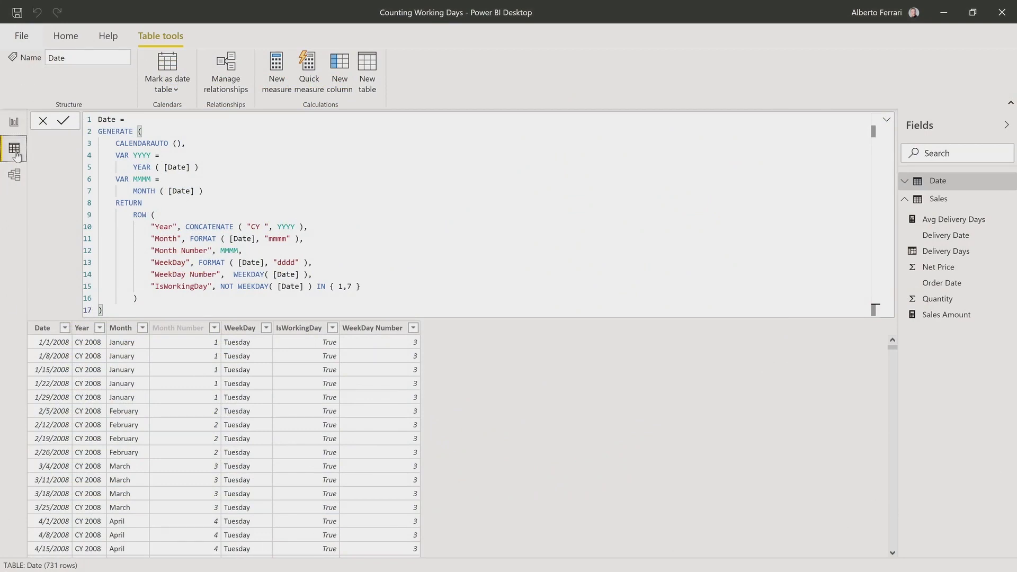
left_click(951, 202)
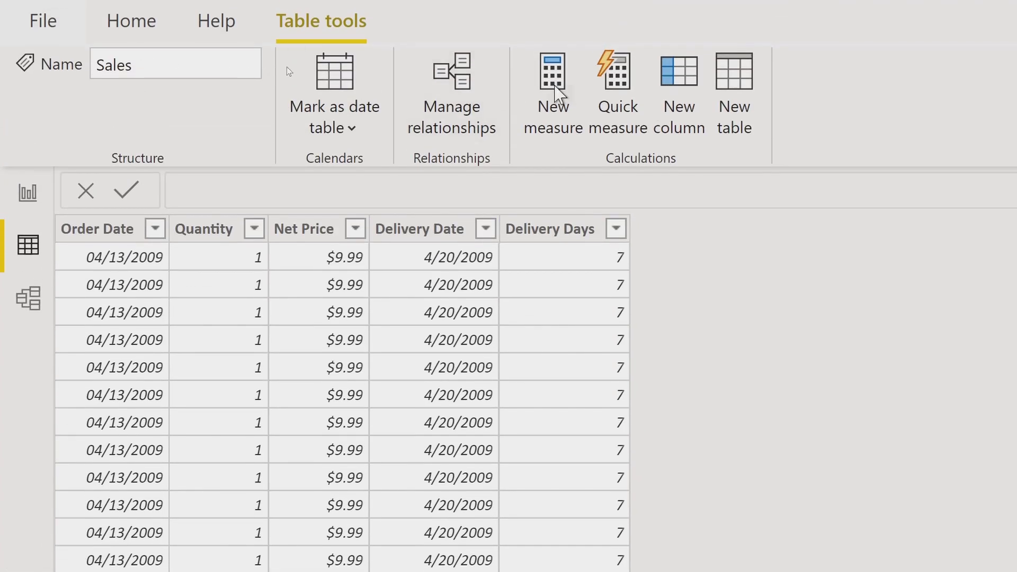
Start a new Sales column 'Deliver Working Days = CALCULATE( COUNTROWS('Date'),'.
left_click(687, 90)
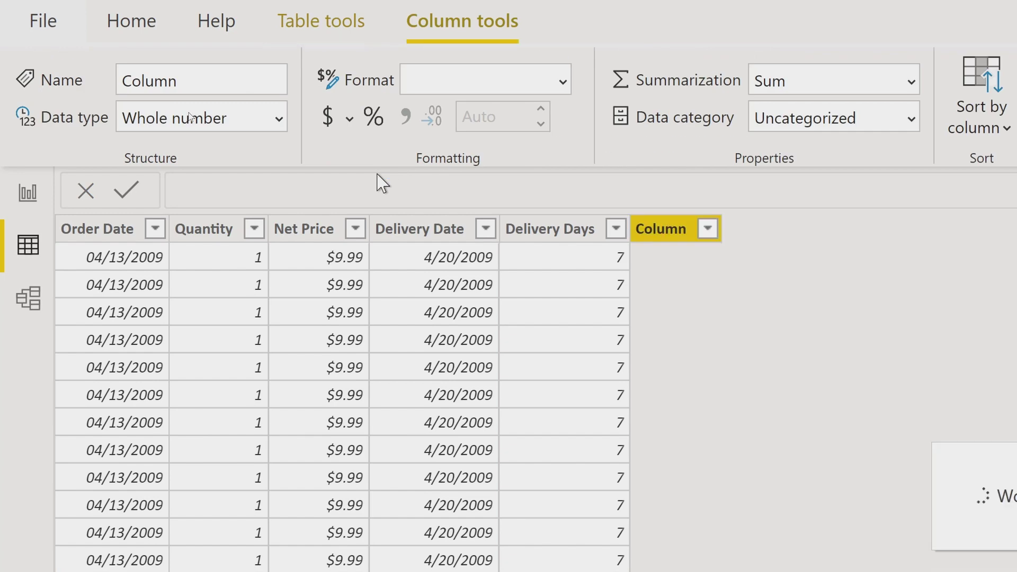
type("Deliver Working Days")
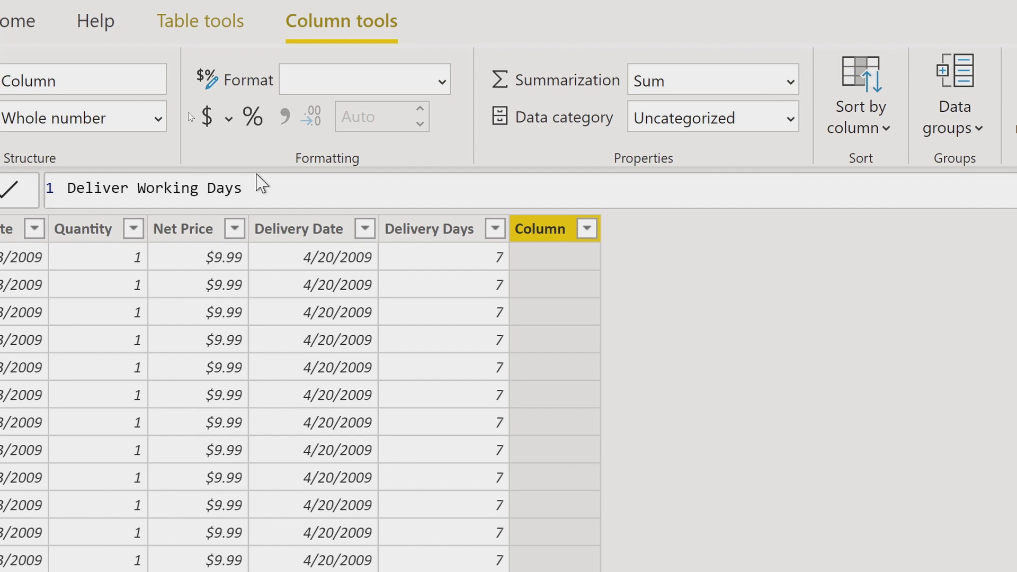
type("=")
key("shift+Return")
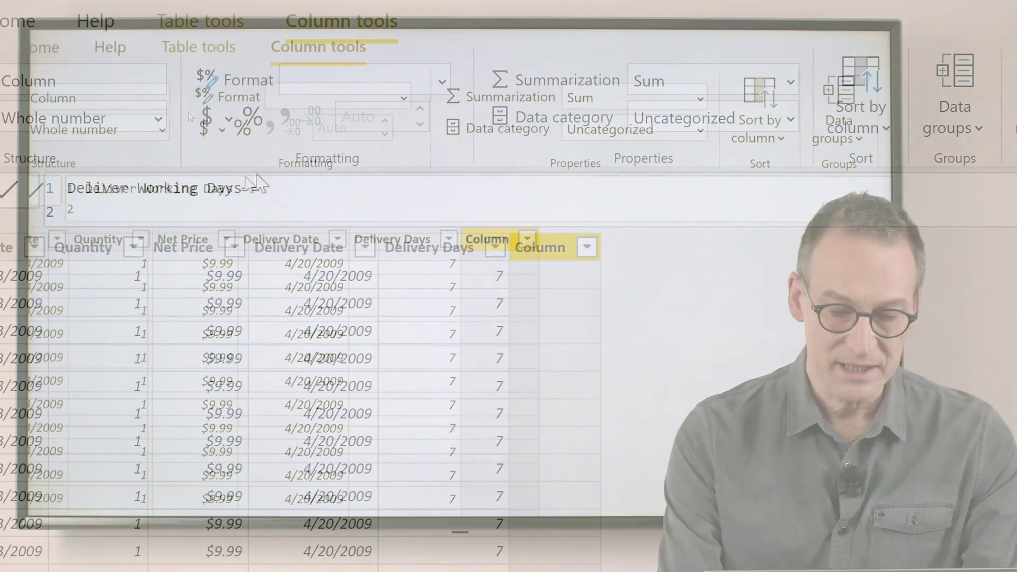
type("CALCULATE(")
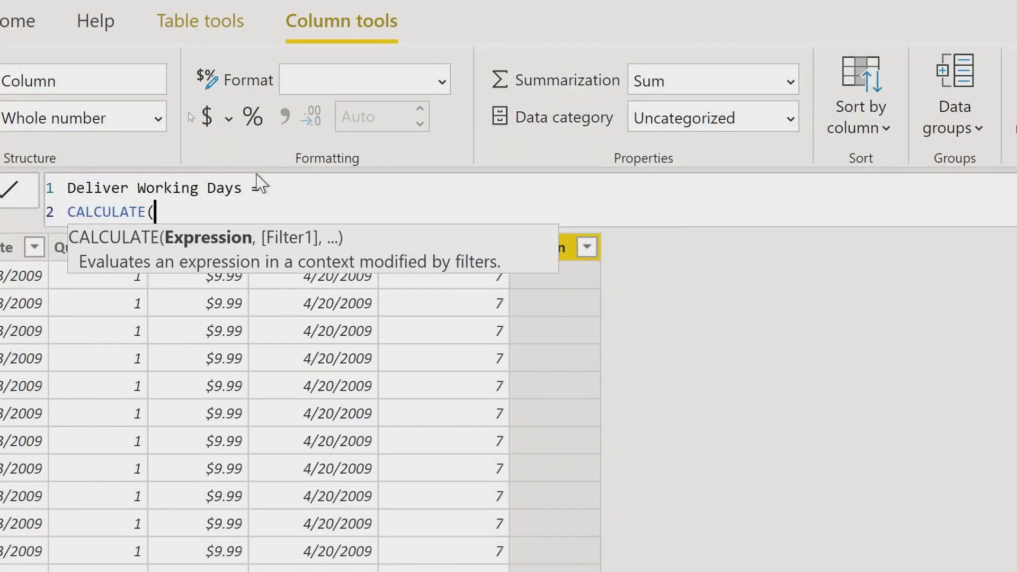
key("shift+Return")
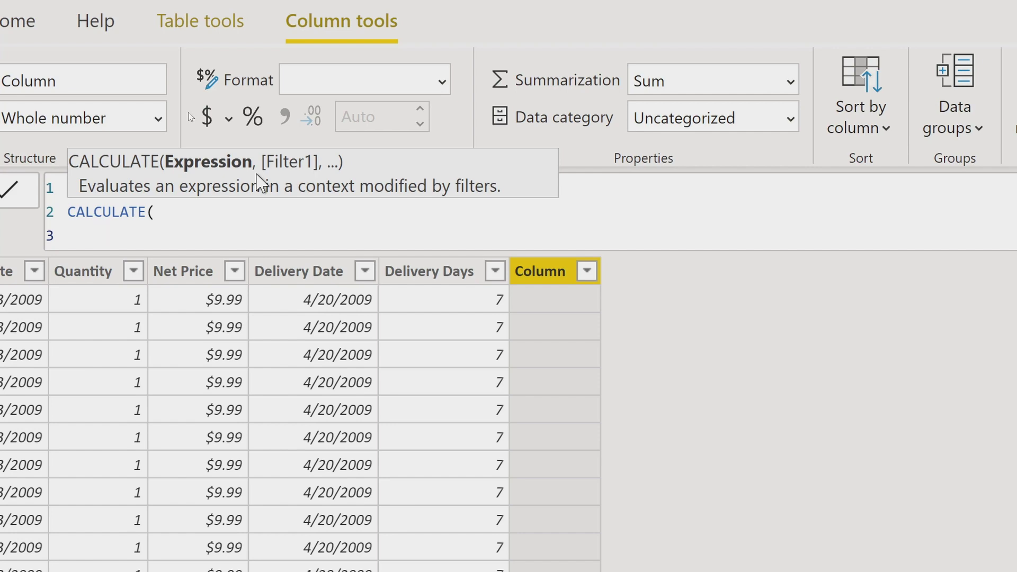
type("COUNTROWS (")
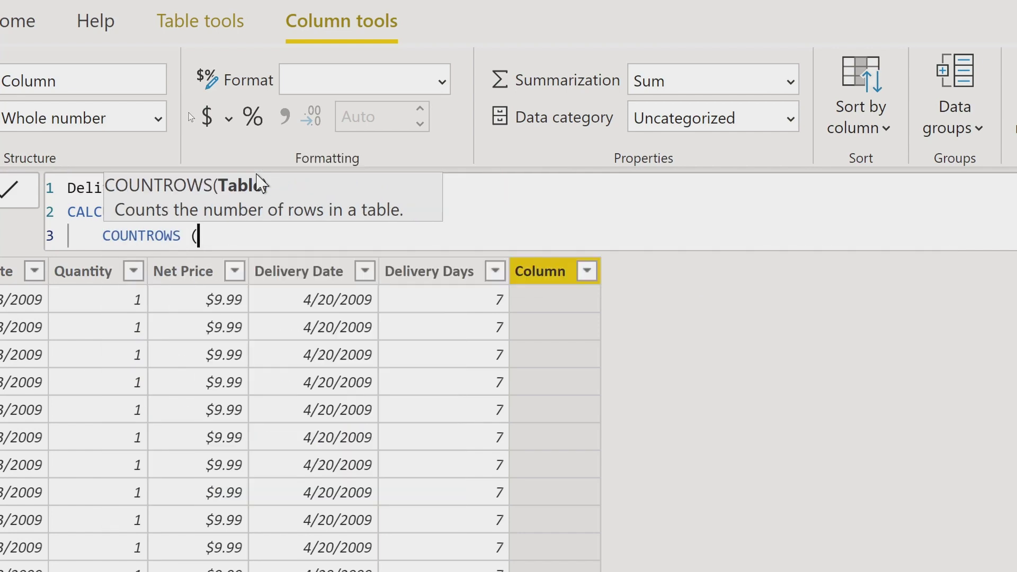
type(" DATATABLE(")
key("BackSpace")
key("BackSpace")
key("BackSpace")
key("BackSpace")
key("BackSpace")
key("BackSpace")
key("BackSpace")
key("BackSpace")
key("BackSpace")
key("BackSpace")
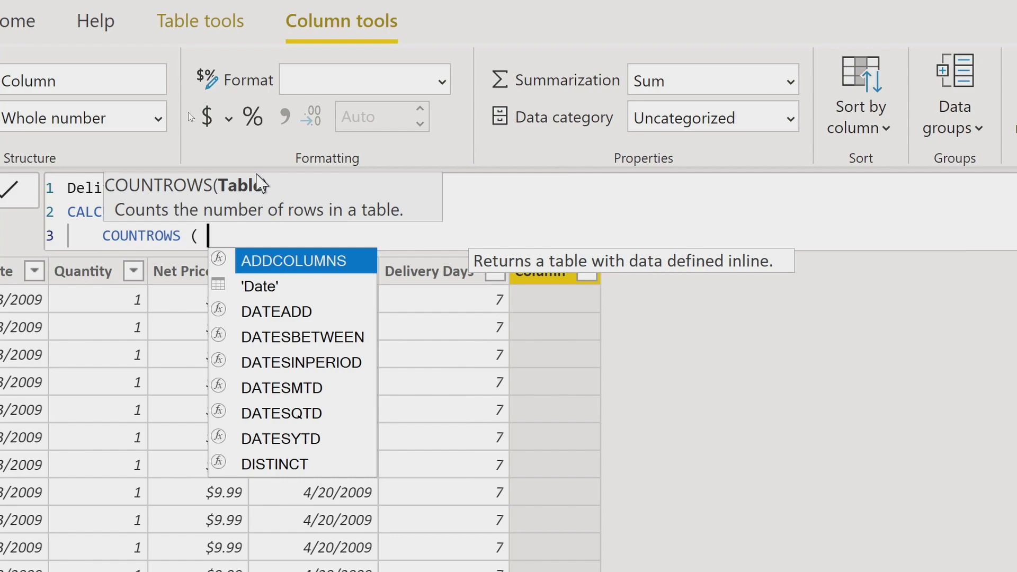
type("'Date' ),")
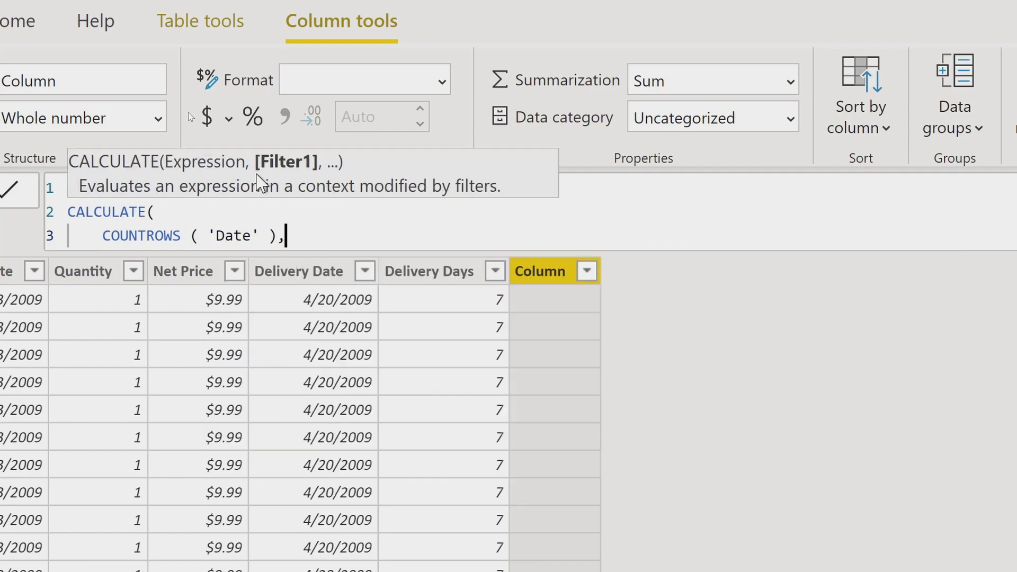
key("shift+Return")
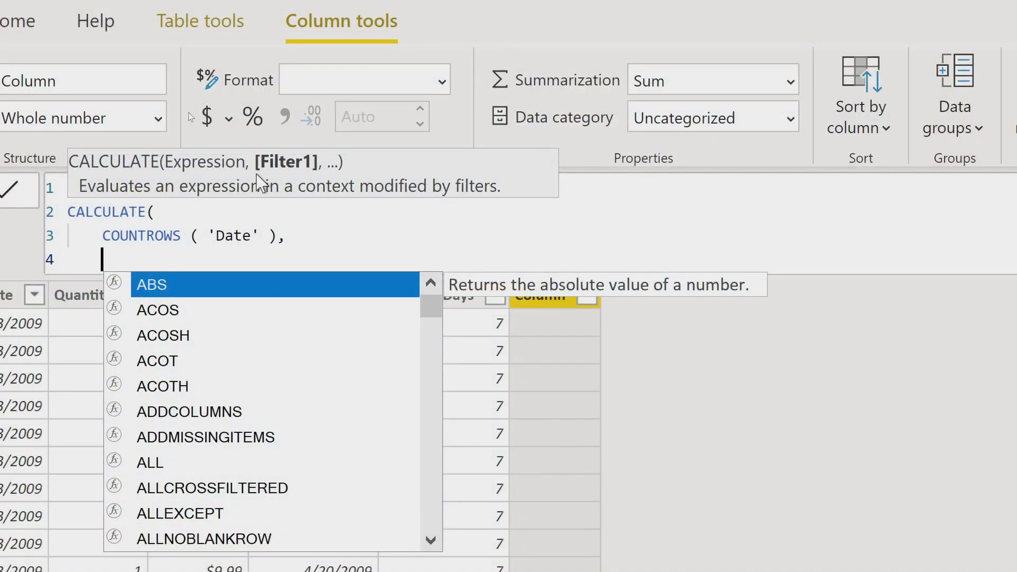
Add the filter DATESBETWEEN('Date'[Date], Sales[Order Date], Sales[Delivery Date] - 1).
type("DATES")
key("Tab")
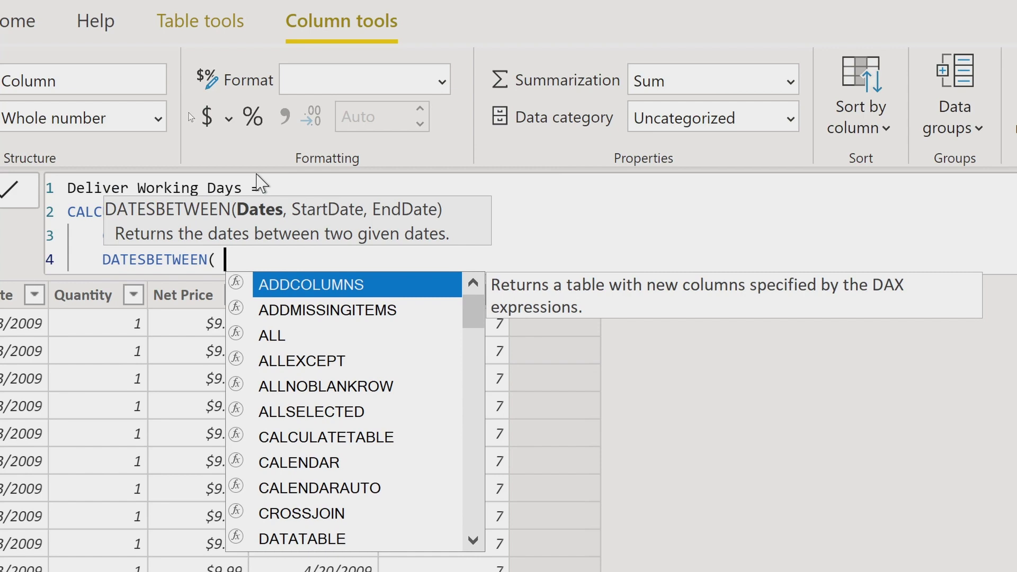
type("'Date'[Date],")
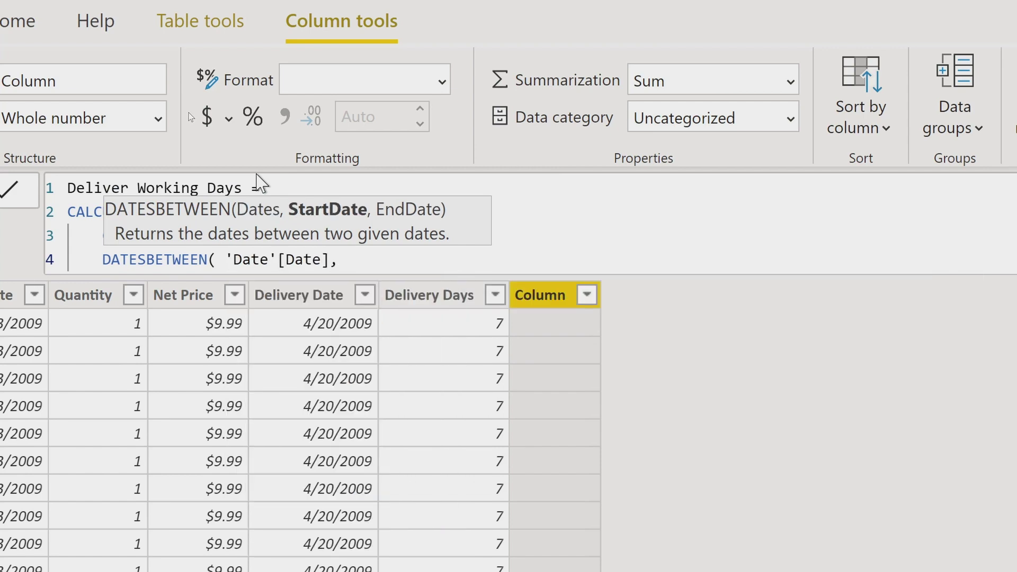
type("Da")
key("BackSpace")
key("BackSpace")
type("Sa")
key("Down")
key("Down")
key("Down")
key("Down")
key("Down")
key("Tab")
type(", ")
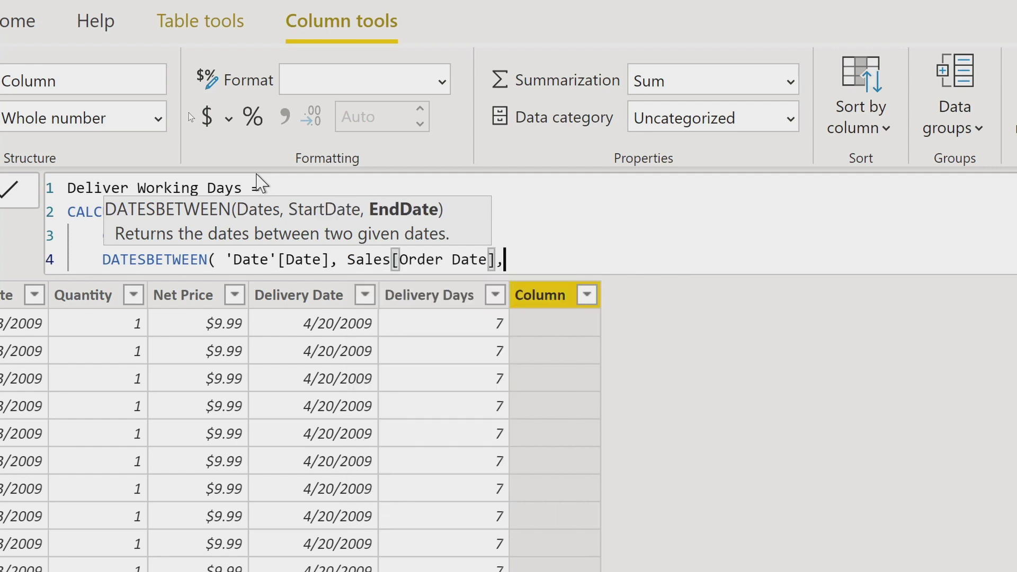
type("Sales")
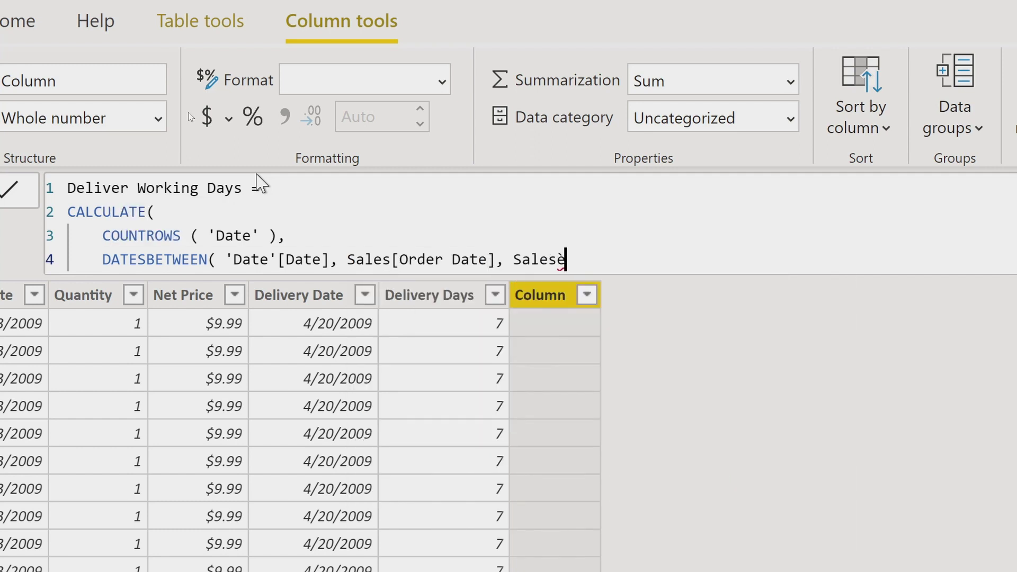
type("[De")
key("Tab")
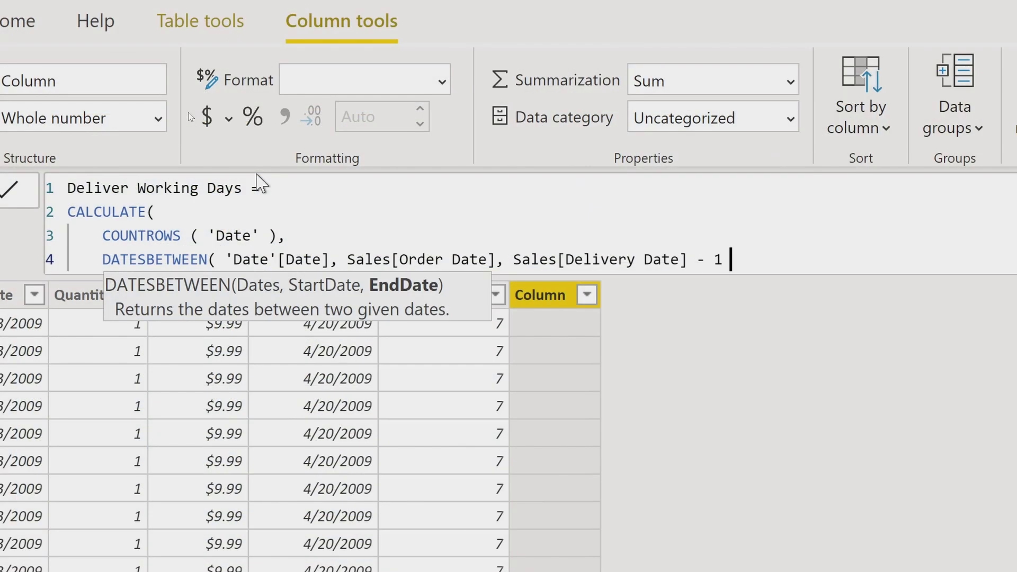
type(")")
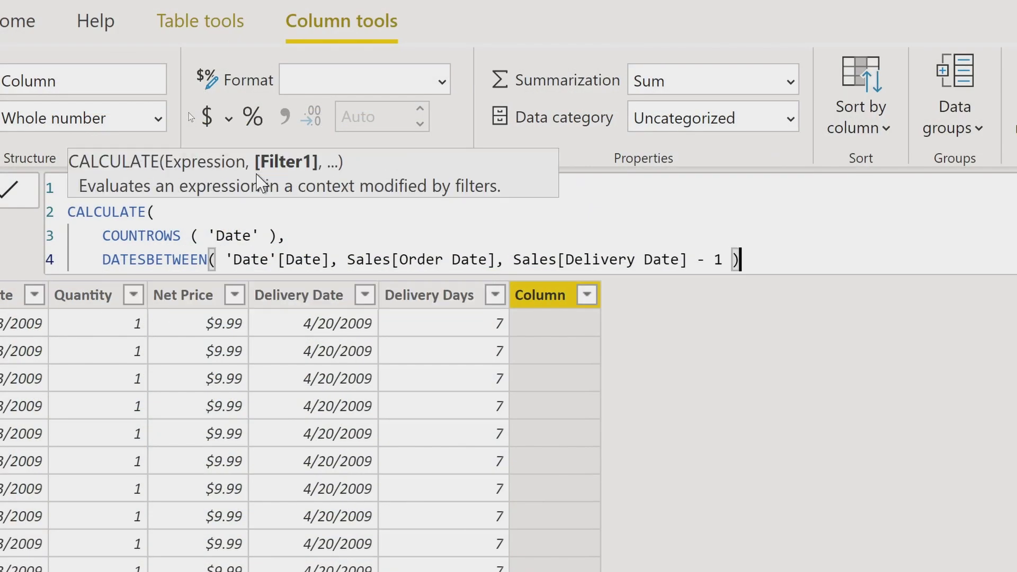
type(",")
key("Return")
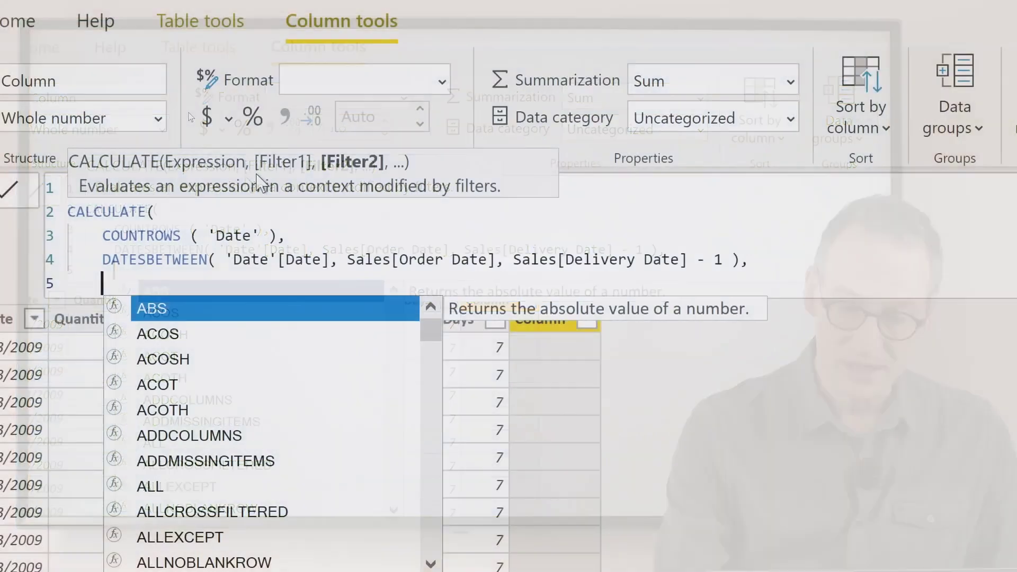
Add the filter 'Date'[IsWorkingDay] = TRUE() to the CALCULATE formula.
type("'")
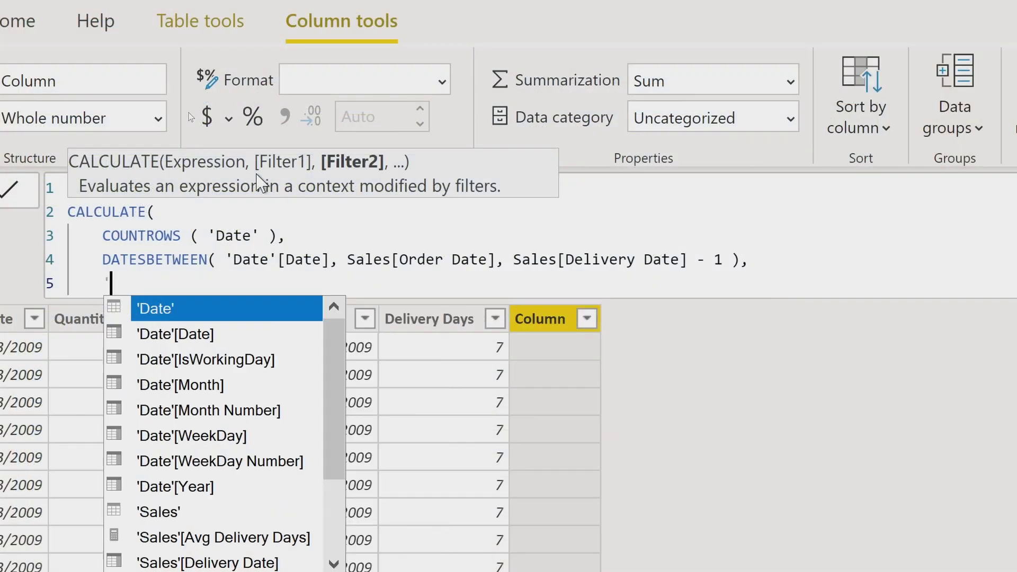
key("Tab")
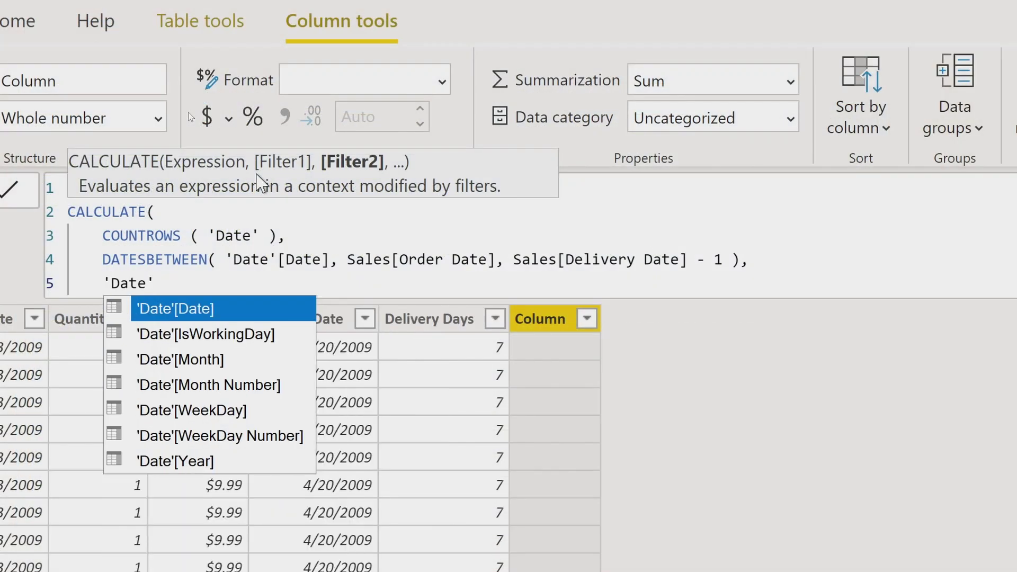
key("Down")
key("Down")
key("Down")
key("Down")
key("Up")
key("Up")
key("Up")
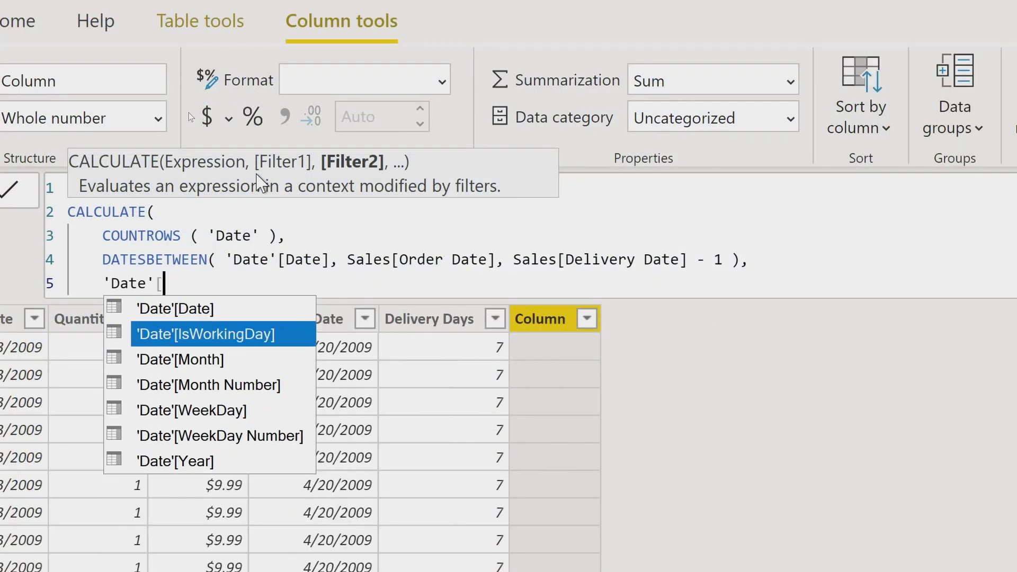
key("Tab")
type("TRU")
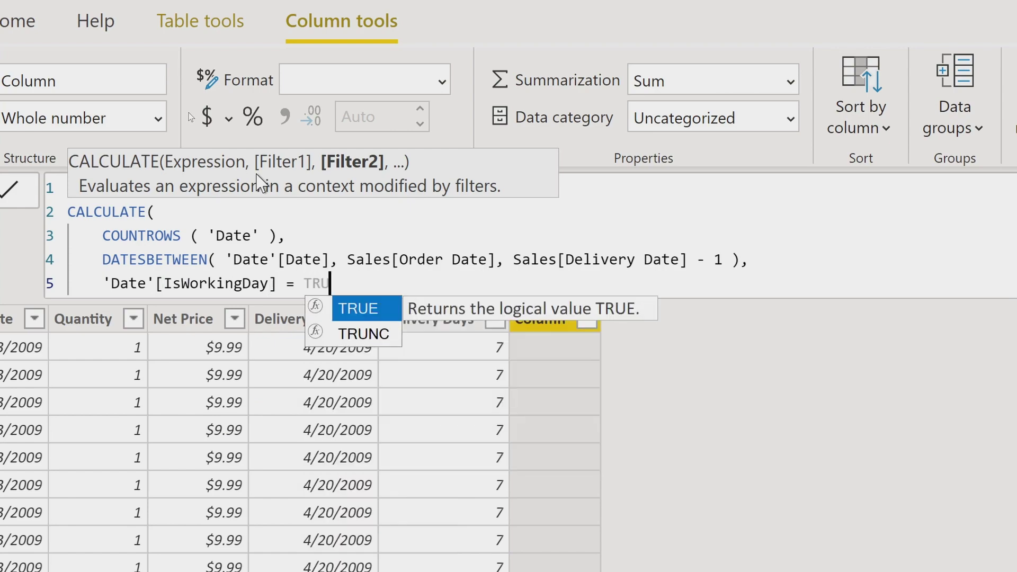
type("E (),")
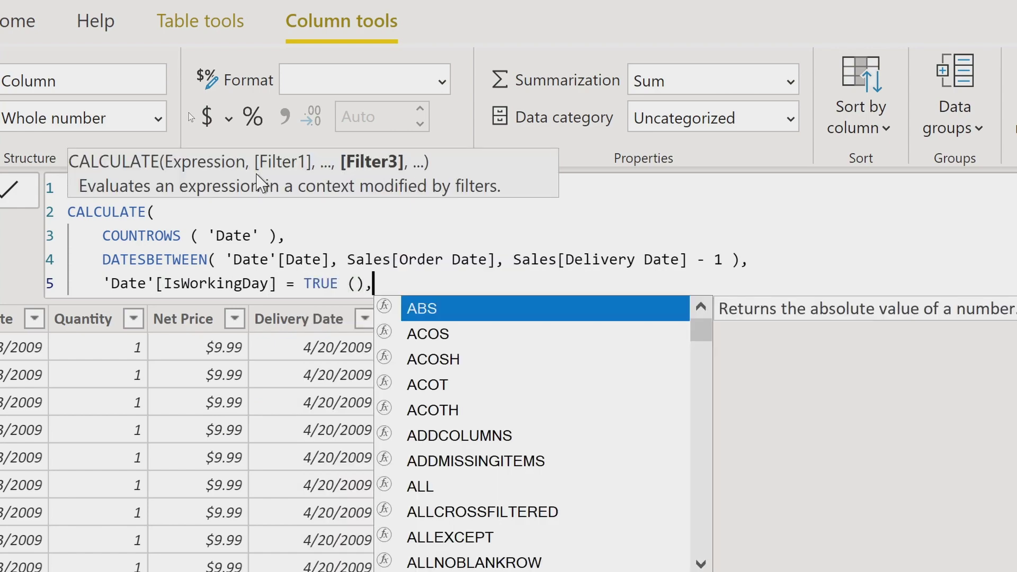
key("shift+Return")
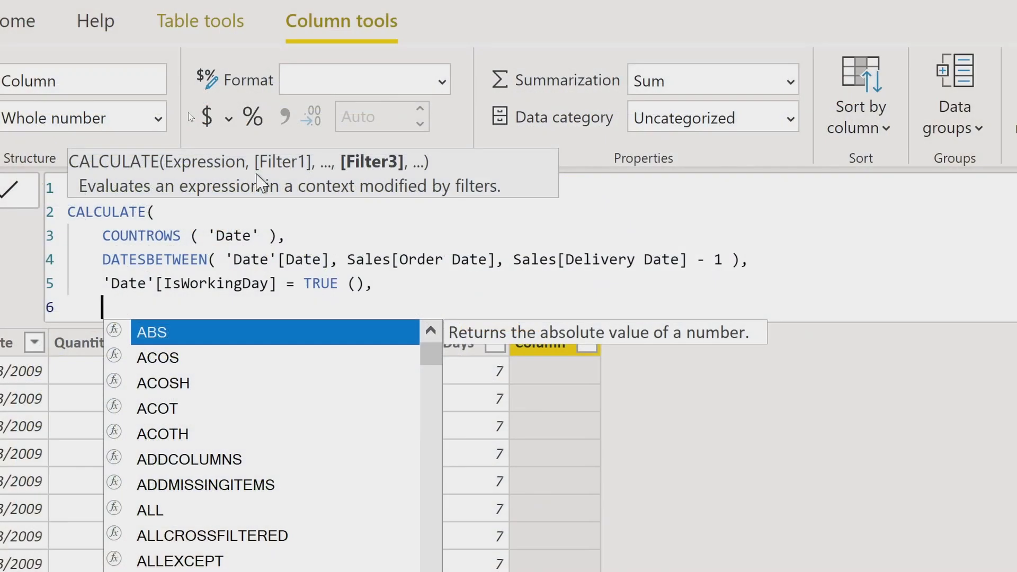
Add the ALL('Date') filter, commit the column, and return to Report view.
type("ALL ( 'Date' )")
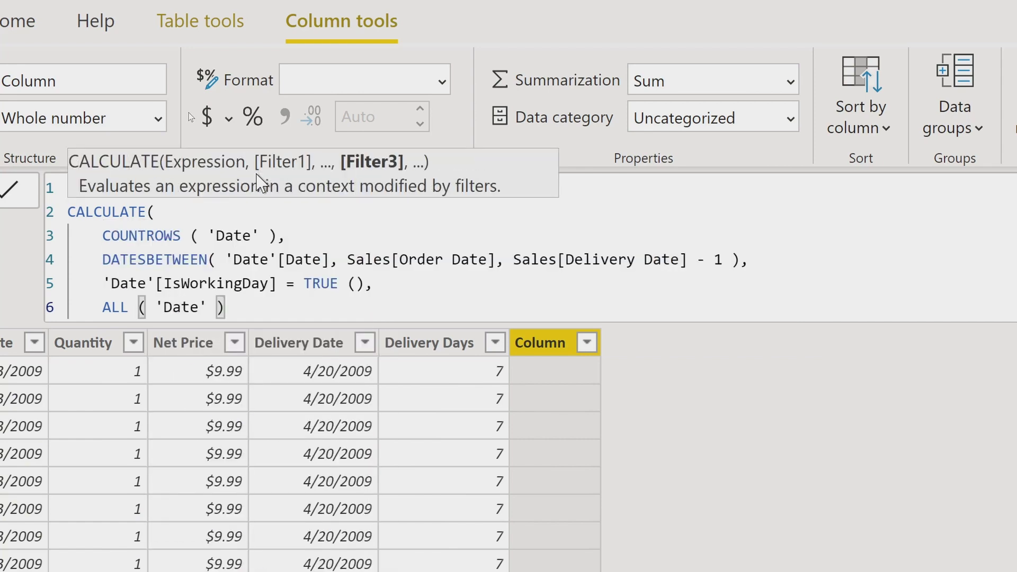
key("shift+Return")
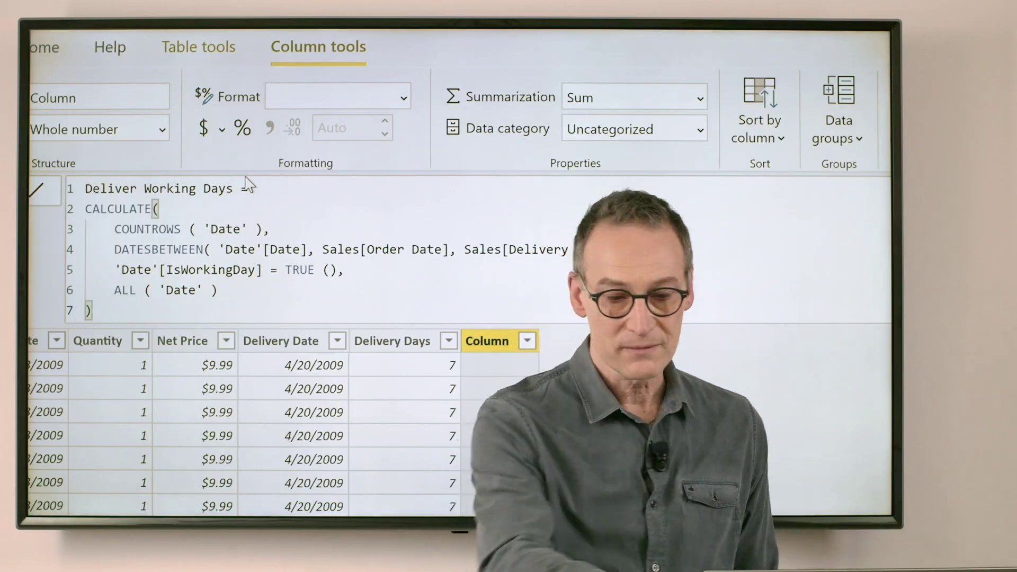
key("Return")
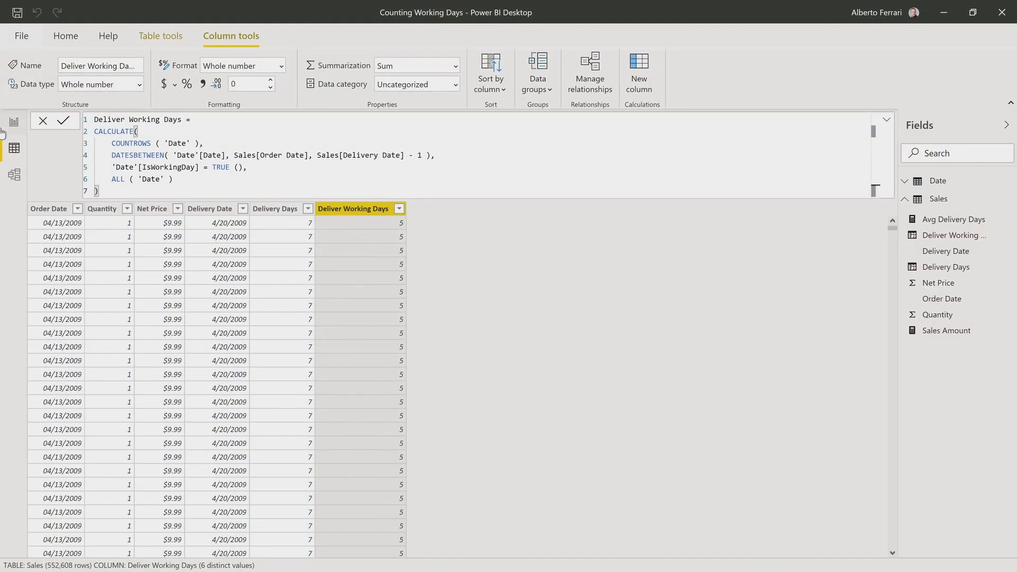
left_click(5, 126)
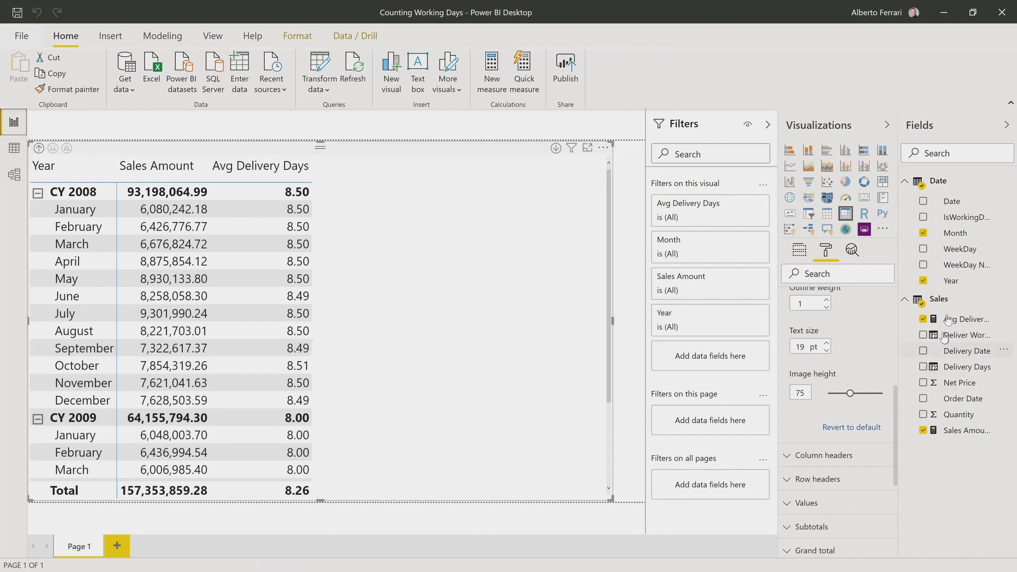
Create the Sales measure Avg Delivery Working Days = AVERAGE( Sales[Deliver Working Days] ).
right_click(938, 298)
left_click(953, 318)
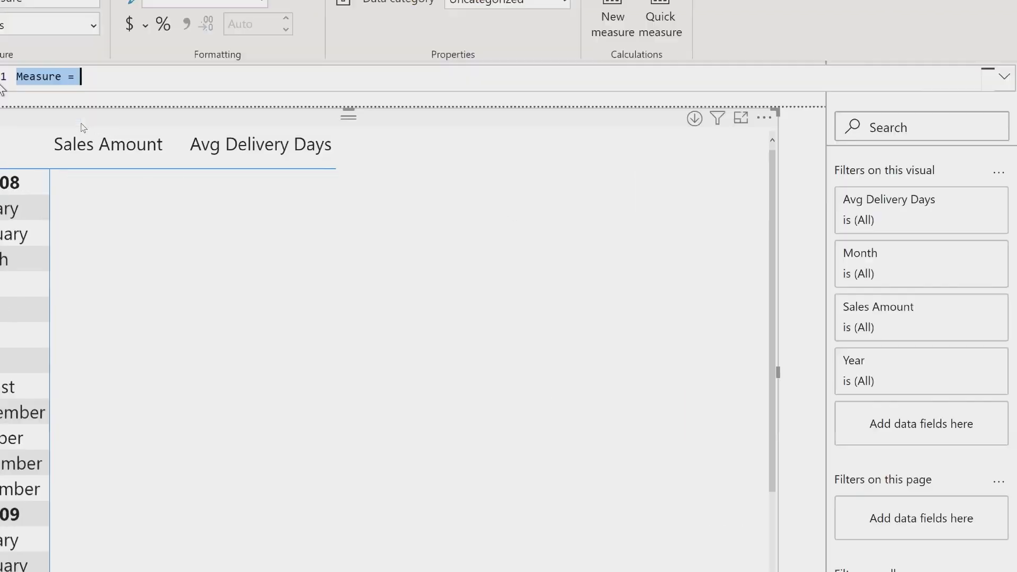
type("Avg Delivery Workin")
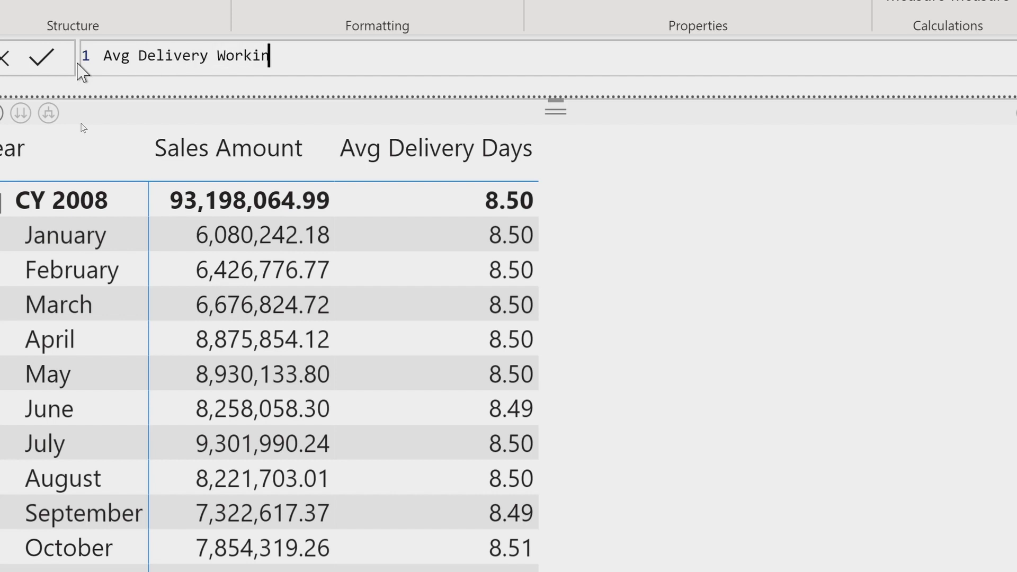
type("A")
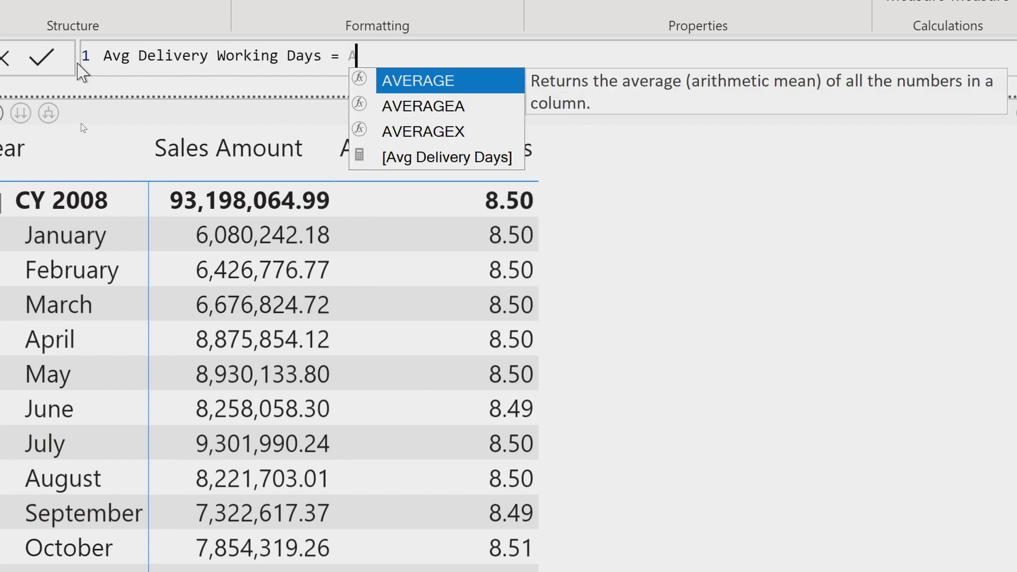
type("VERAGE( Wo")
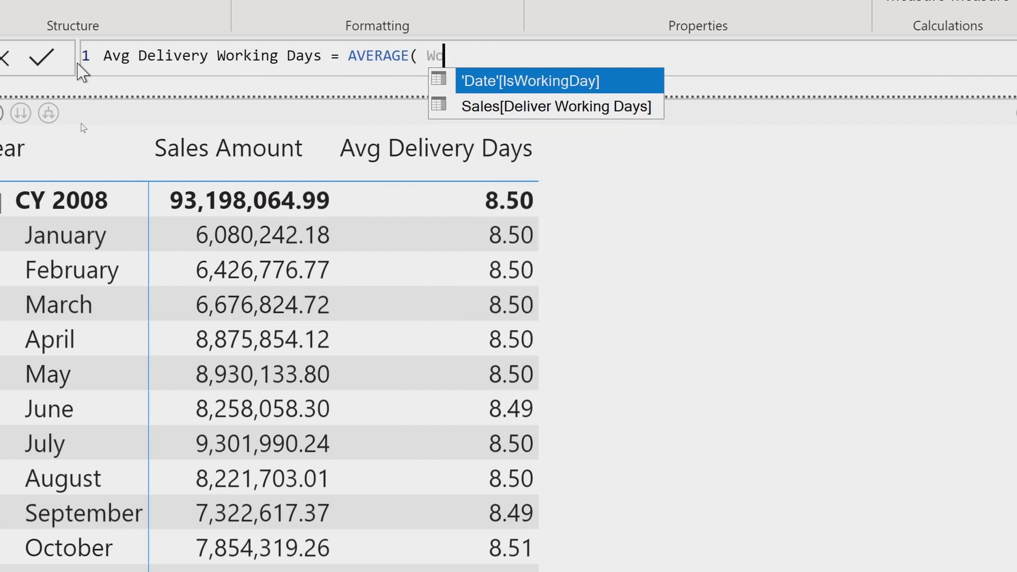
key("Down")
key("Tab")
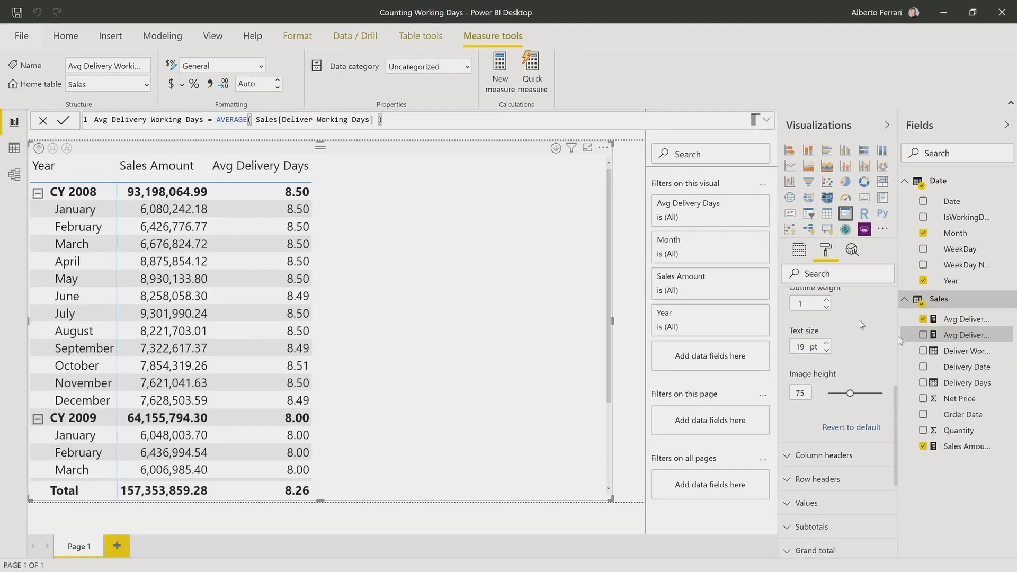
Add Avg Delivery Working Days to the matrix: 6.09 (CY 2008), 5.71 (CY 2009), 5.91 overall.
left_click_drag(501, 263, 501, 263)
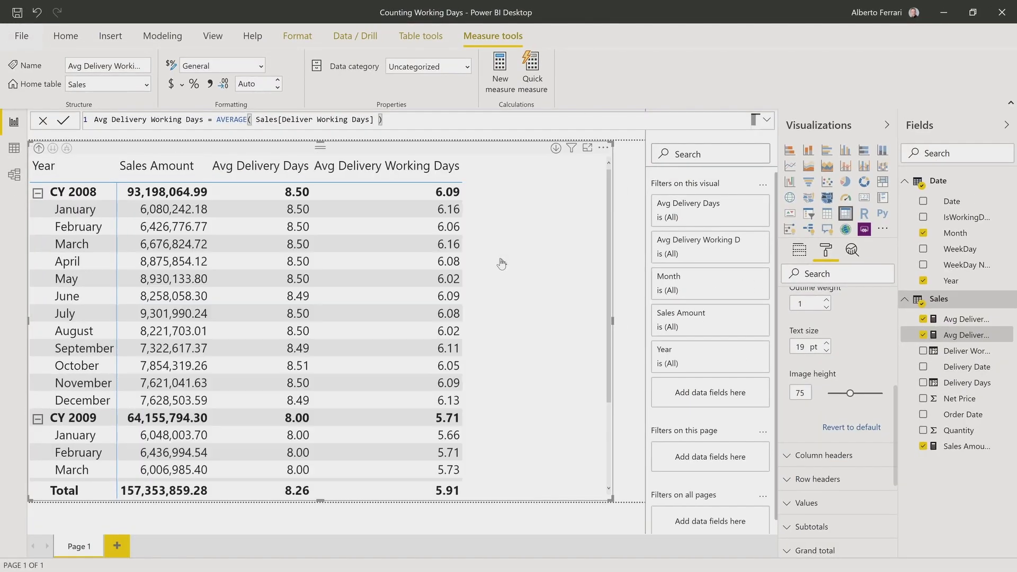